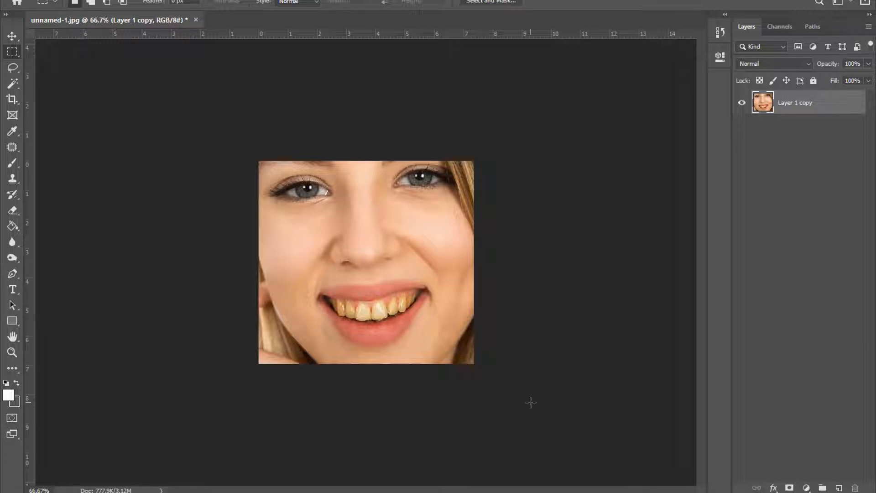
Duplicate the portrait layer to keep the original photo untouched beneath it
key("ctrl+plus")
key("ctrl+plus")
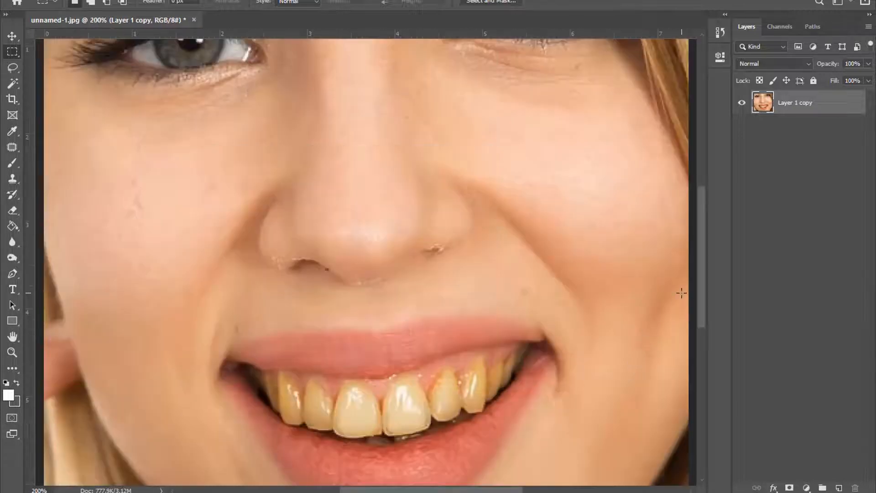
scroll(698, 266, "down", 3)
key("ctrl+minus")
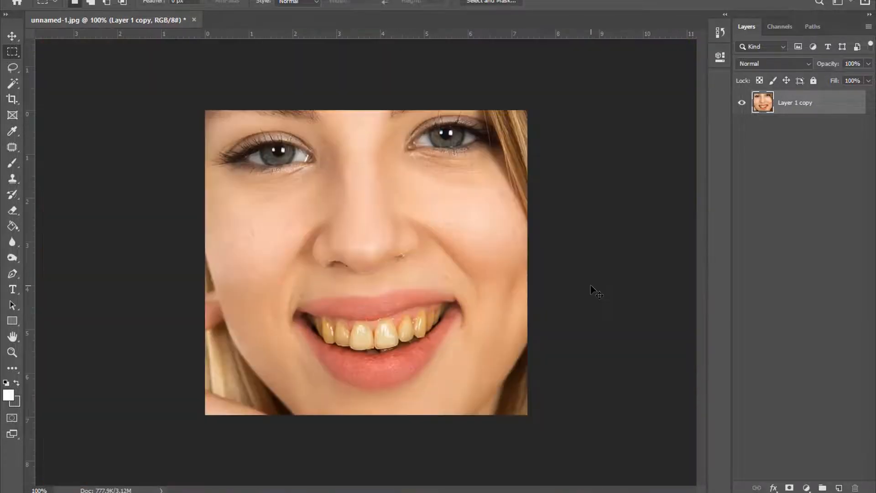
key("ctrl+j")
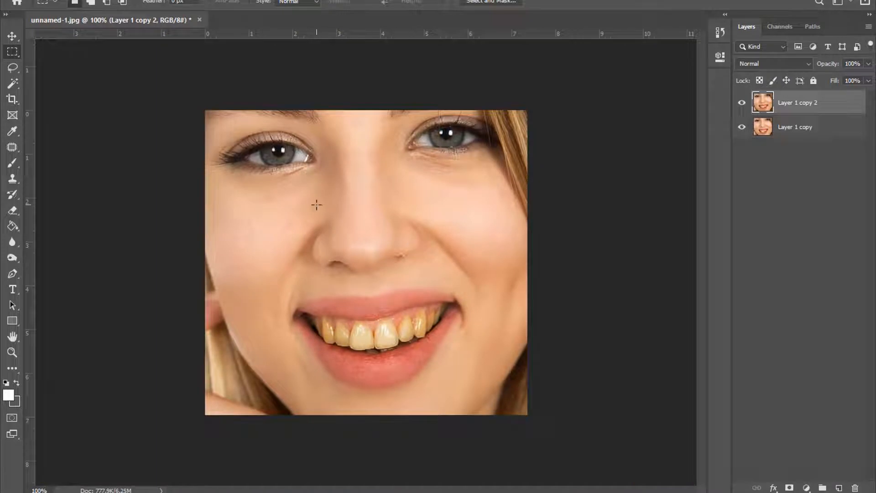
Select a rectangular area around the mouth on the duplicated portrait and copy it to a new layer
key("ctrl+plus")
scroll(319, 194, "down", 3)
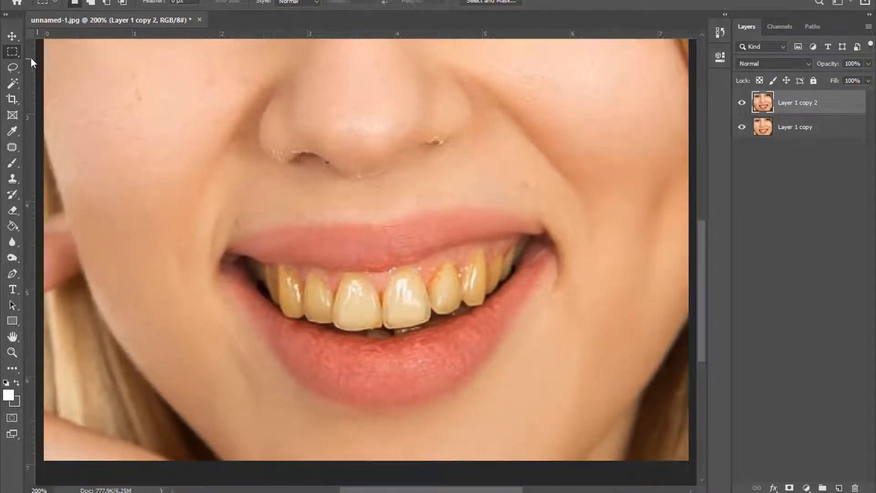
left_click_drag(218, 223, 555, 381)
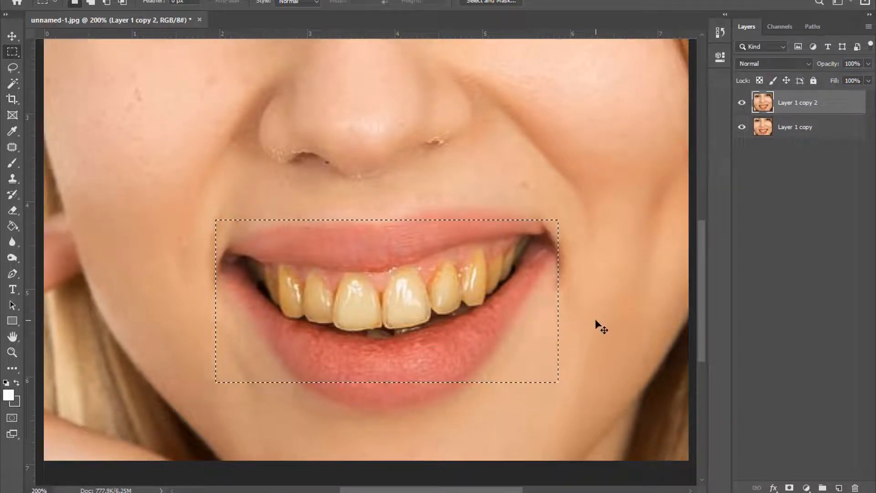
key("ctrl+j")
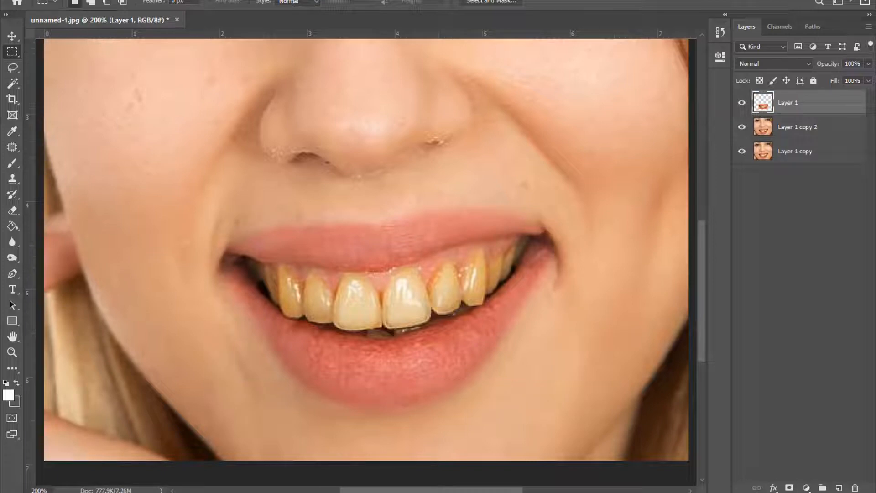
Start a Hue/Saturation adjustment on the mouth layer and set the Yellows saturation to -49
left_click(80, 1)
mouse_move(105, 12)
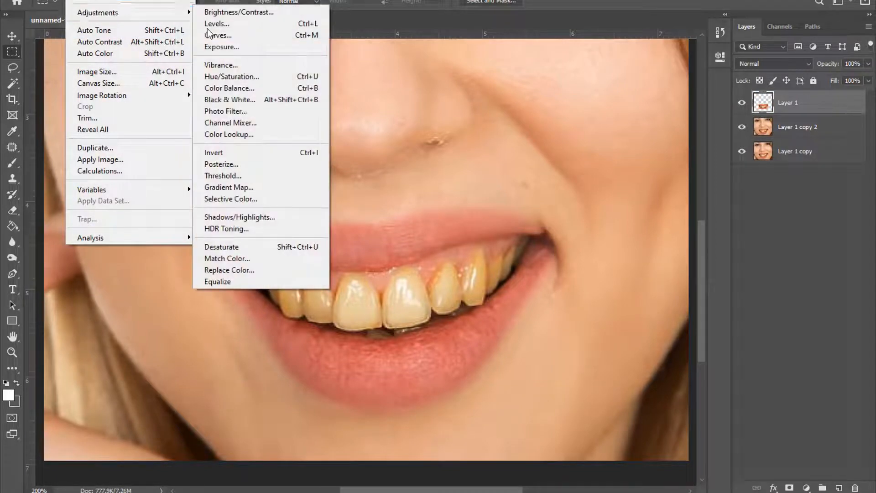
left_click(255, 77)
left_click(561, 53)
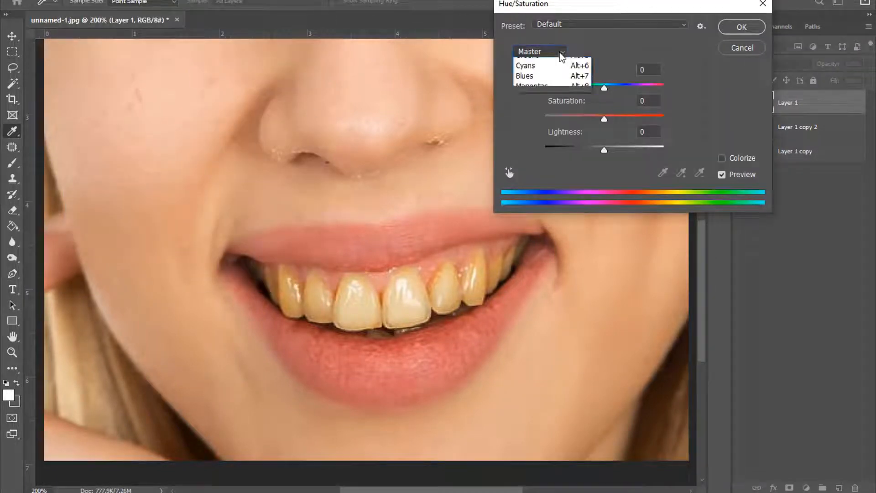
left_click(548, 87)
left_click_drag(603, 121, 575, 120)
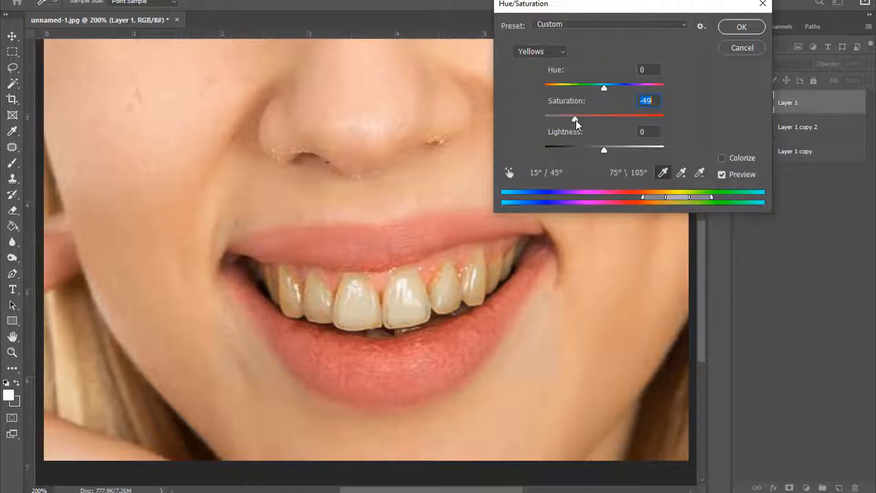
Shift the Yellows hue slightly into the negative, compare with the preview off and on, and apply the adjustment
left_click_drag(603, 88, 596, 87)
left_click(721, 176)
left_click(721, 176)
left_click(721, 176)
left_click(721, 176)
left_click(754, 32)
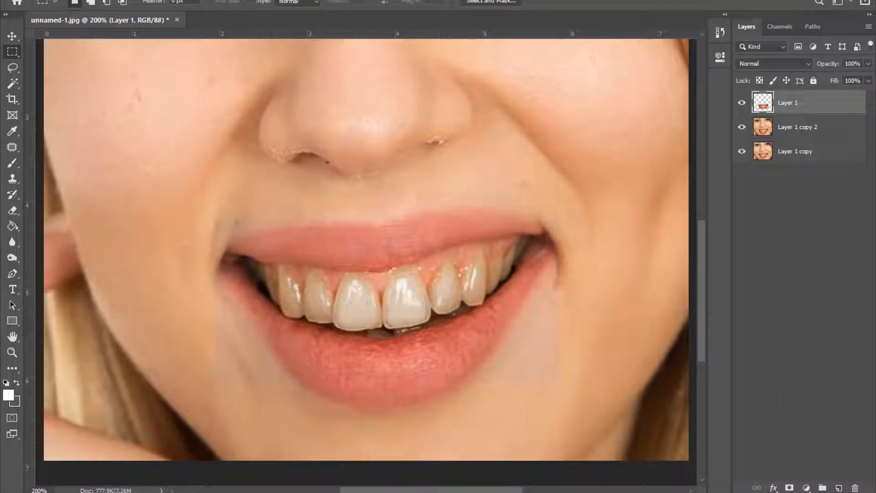
Add a layer mask to the mouth layer and fill the whole mask with black
left_click(789, 487)
key("ctrl+a")
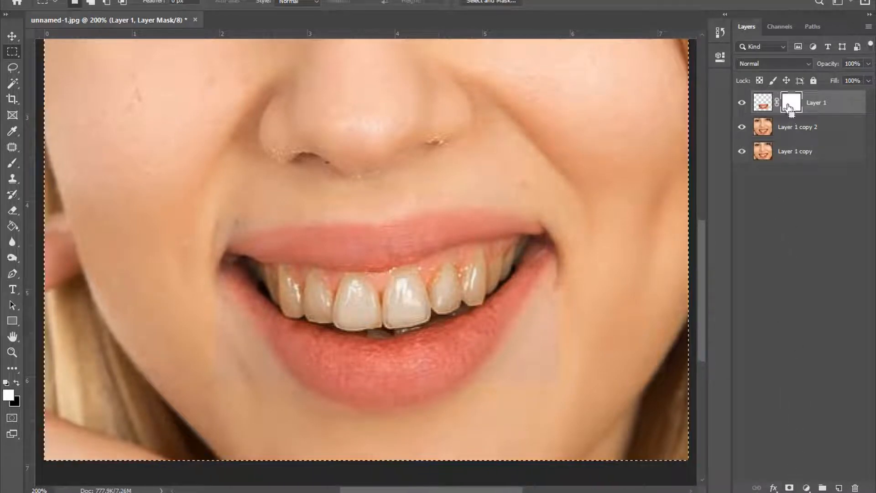
key("ctrl+BackSpace")
Paint white on the mouth layer's mask over the two front teeth and the teeth on the right side of the smile
key("b")
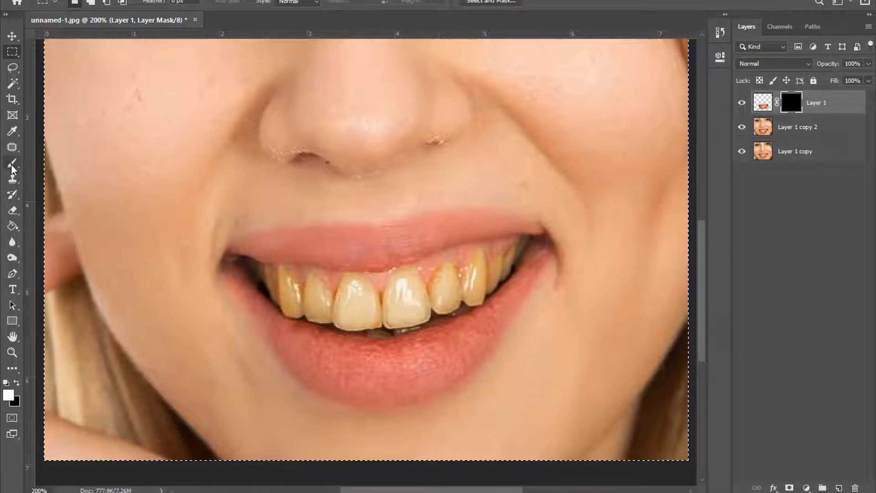
key("ctrl+plus")
key("bracketleft")
mouse_move(343, 314)
left_mouse_down()
mouse_move(323, 322)
mouse_move(342, 287)
mouse_move(363, 291)
mouse_move(382, 345)
mouse_move(336, 354)
mouse_move(317, 340)
mouse_move(332, 346)
mouse_move(357, 311)
mouse_move(351, 335)
mouse_move(337, 282)
mouse_move(321, 318)
mouse_move(330, 319)
mouse_move(348, 287)
mouse_move(366, 292)
mouse_move(385, 336)
mouse_move(379, 354)
mouse_move(410, 351)
mouse_move(388, 331)
mouse_move(408, 288)
mouse_move(404, 295)
mouse_move(427, 280)
mouse_move(444, 302)
mouse_move(446, 337)
mouse_move(454, 326)
mouse_move(434, 284)
mouse_move(420, 282)
mouse_move(408, 327)
mouse_move(443, 339)
mouse_move(420, 350)
mouse_move(428, 349)
mouse_move(472, 329)
mouse_move(476, 304)
mouse_move(453, 307)
mouse_move(491, 272)
mouse_move(500, 298)
mouse_move(486, 328)
mouse_move(484, 279)
mouse_move(448, 324)
mouse_move(445, 314)
mouse_move(484, 272)
mouse_move(428, 326)
mouse_move(424, 295)
mouse_move(412, 296)
mouse_move(423, 293)
mouse_move(380, 324)
mouse_move(485, 326)
mouse_move(486, 280)
mouse_move(473, 285)
mouse_move(487, 271)
mouse_move(500, 304)
mouse_move(534, 250)
mouse_move(544, 278)
mouse_move(538, 316)
mouse_move(543, 285)
mouse_move(533, 259)
mouse_move(549, 275)
mouse_move(566, 260)
mouse_move(550, 303)
mouse_move(584, 250)
left_mouse_up()
key("bracketright")
key("bracketright")
key("bracketleft")
key("bracketleft")
key("bracketright")
key("bracketright")
key("bracketleft")
key("bracketleft")
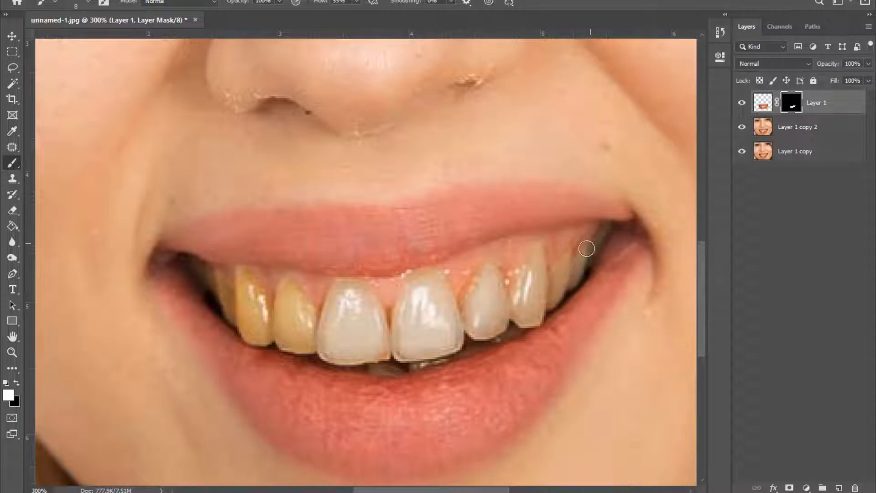
Paint white on the mouth layer's mask over the remaining yellow teeth on the left side and touch up the front teeth
key("bracketright")
key("bracketright")
mouse_move(285, 287)
left_mouse_down()
mouse_move(275, 327)
mouse_move(286, 341)
mouse_move(344, 347)
mouse_move(300, 334)
mouse_move(297, 298)
mouse_move(268, 339)
mouse_move(243, 272)
mouse_move(241, 320)
mouse_move(253, 336)
mouse_move(281, 340)
mouse_move(261, 319)
mouse_move(257, 331)
mouse_move(250, 290)
mouse_move(226, 288)
mouse_move(219, 273)
mouse_move(238, 321)
mouse_move(212, 275)
mouse_move(221, 275)
mouse_move(247, 326)
mouse_move(244, 316)
mouse_move(256, 318)
mouse_move(249, 279)
mouse_move(264, 319)
left_mouse_up()
key("bracketright")
key("bracketright")
key("bracketright")
key("bracketright")
key("bracketright")
key("bracketright")
key("bracketright")
key("bracketright")
key("bracketleft")
key("bracketleft")
key("bracketleft")
key("bracketleft")
key("bracketleft")
key("bracketleft")
key("bracketleft")
key("bracketleft")
key("bracketleft")
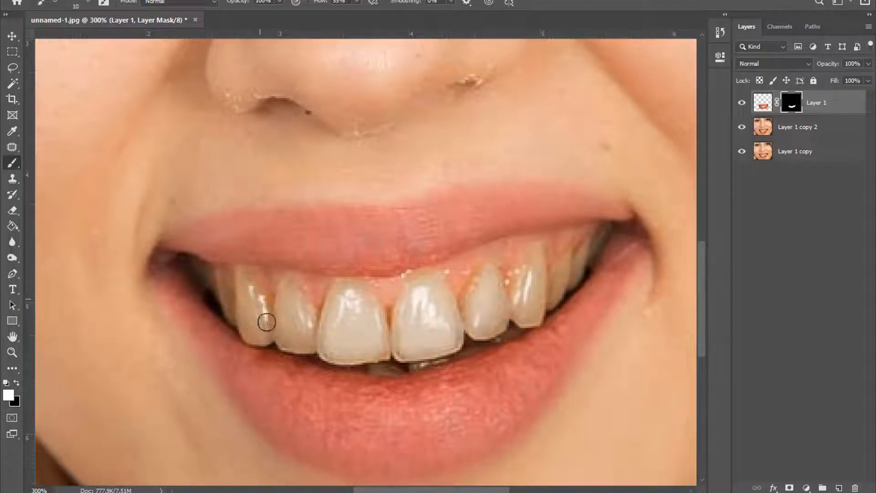
key("bracketright")
mouse_move(341, 340)
left_mouse_down()
mouse_move(409, 341)
mouse_move(364, 358)
left_mouse_up()
Try a brightness of -5 in Brightness/Contrast on the masked mouth layer's image, clear the value and accept
key("ctrl+minus")
key("ctrl+minus")
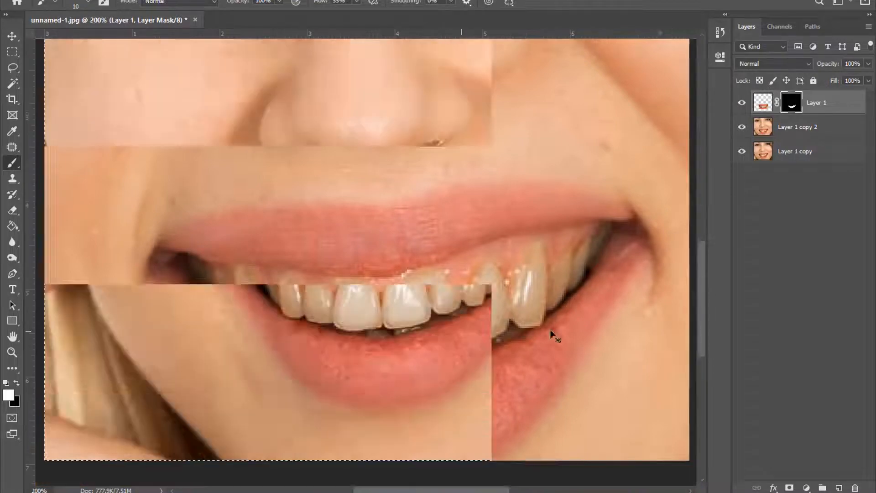
key("ctrl+plus")
left_click(760, 110)
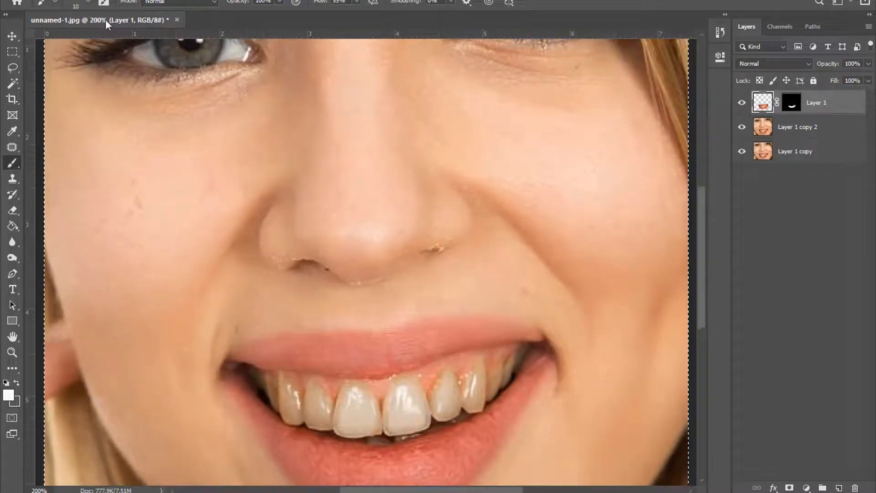
left_click(105, 2)
mouse_move(114, 14)
left_click(230, 16)
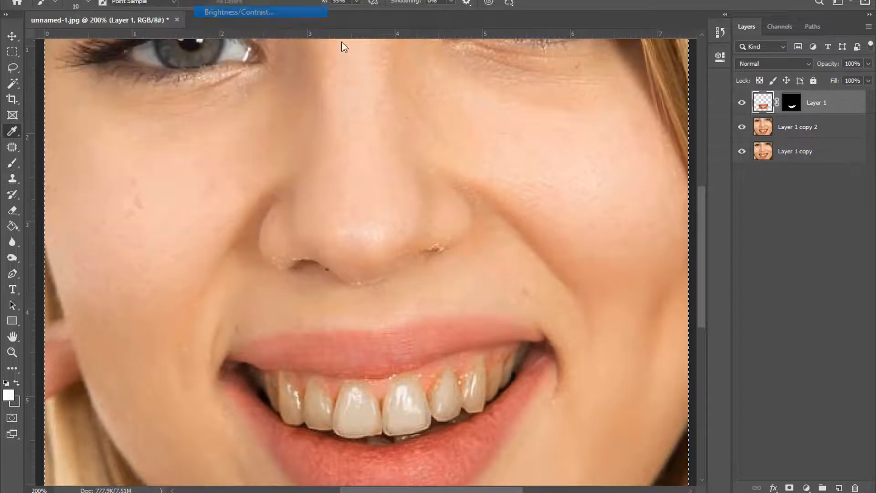
left_click_drag(621, 26, 618, 26)
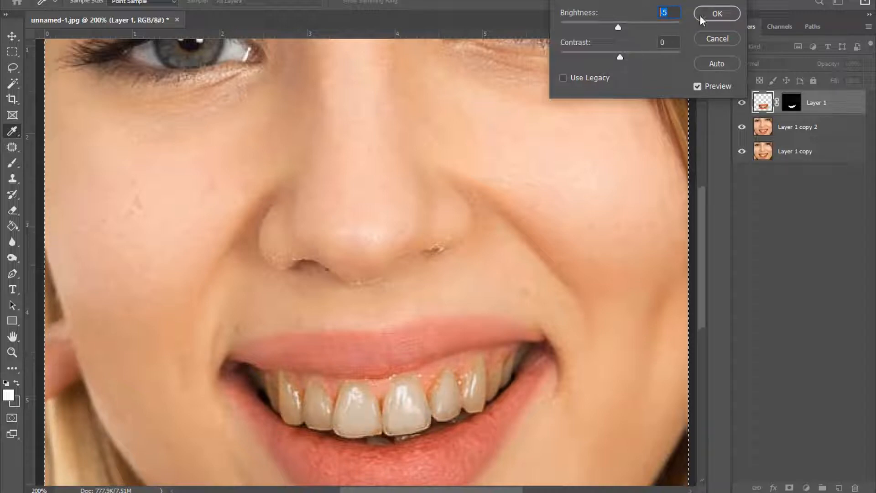
key("BackSpace")
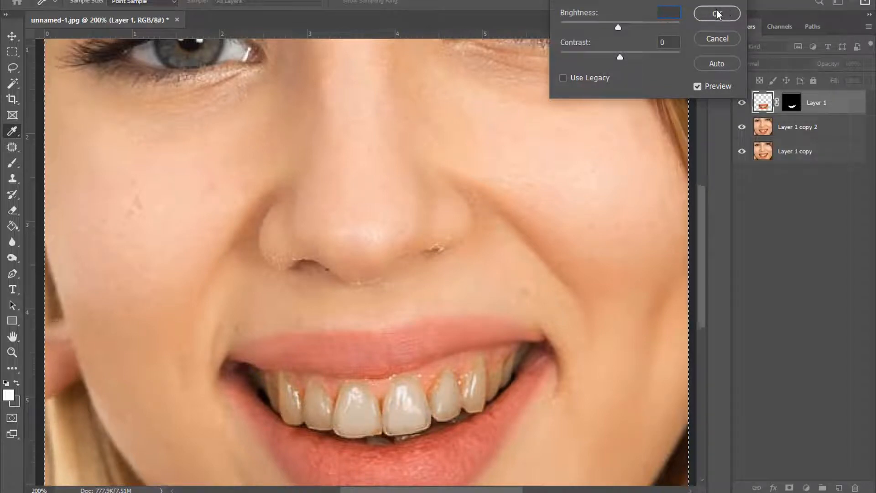
left_click(717, 13)
key("b")
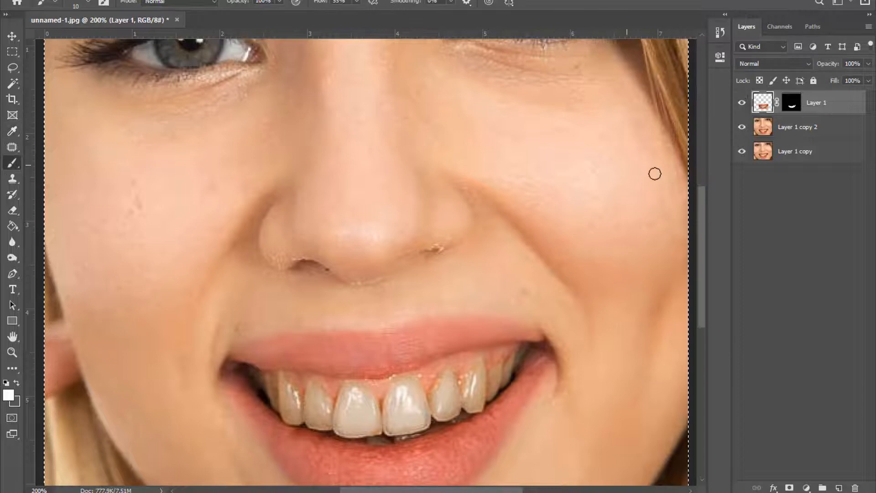
Merge the masked mouth layer with Layer 1 copy 2 and toggle the merged layer's visibility to compare before and after
left_click(797, 129, "ctrl")
right_click(797, 129)
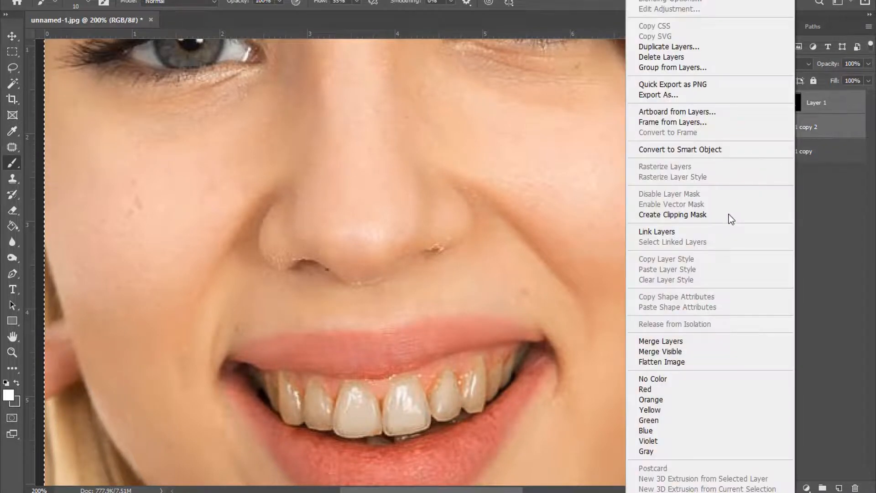
left_click(672, 342)
left_click(741, 104)
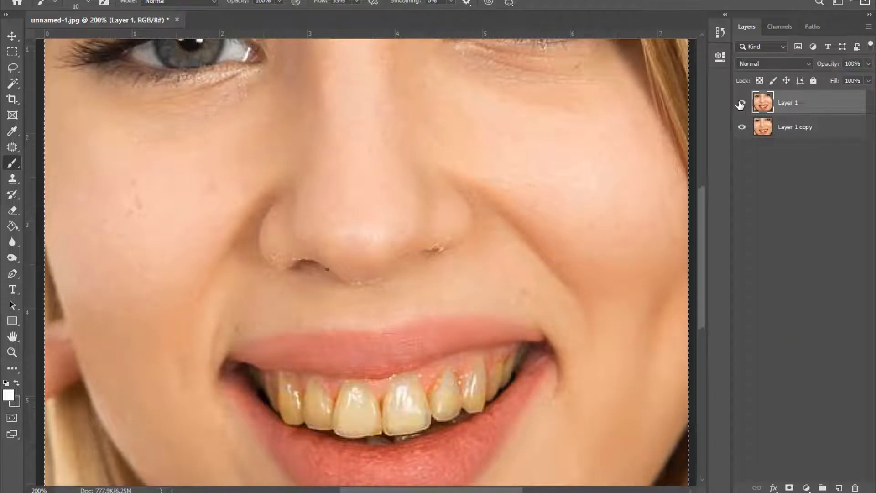
left_click(741, 103)
left_click(742, 104)
left_click(742, 103)
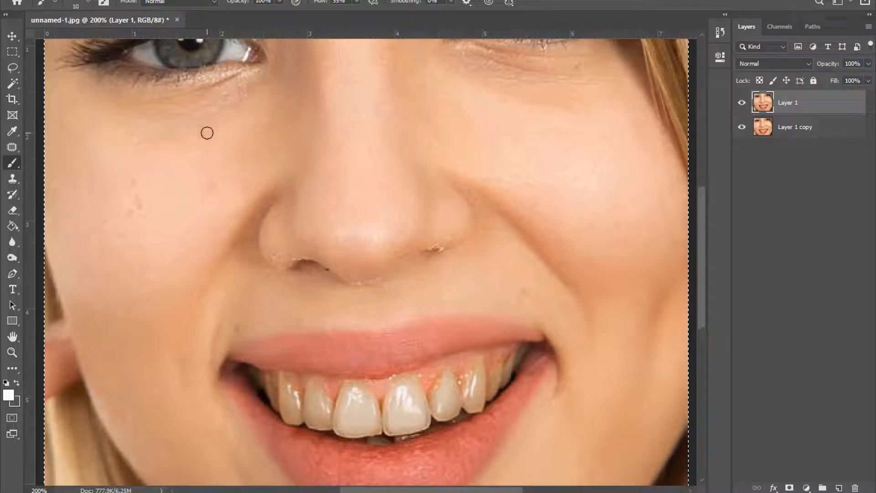
Stamp the visible layers onto a new layer and apply Hue/Saturation with saturation -30 and a slightly negative hue
key("ctrl+shift+alt+e")
left_click(75, 1)
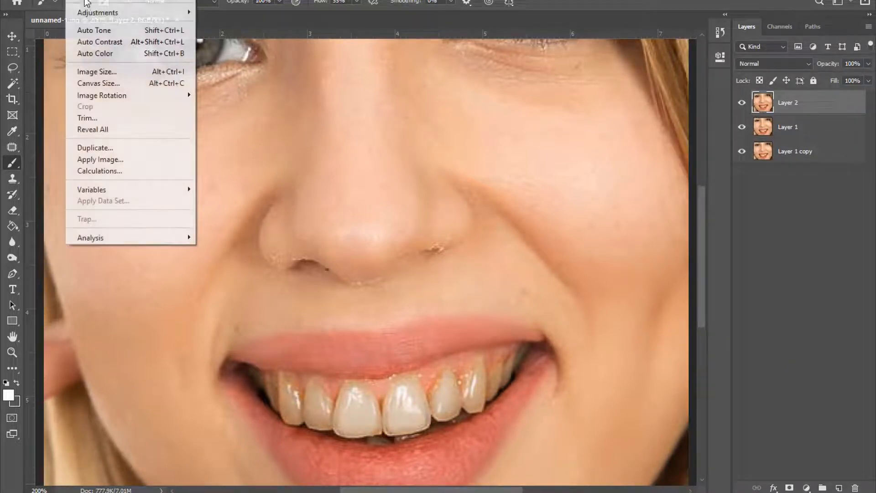
mouse_move(105, 10)
left_click(236, 76)
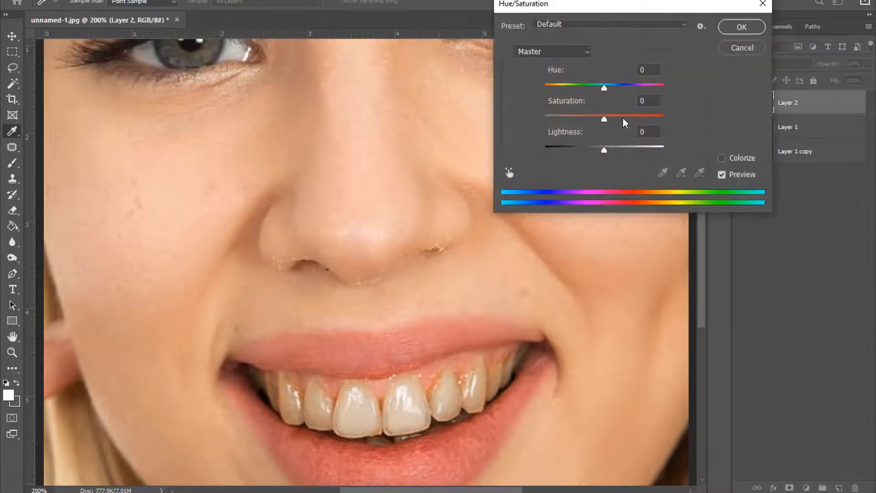
left_click_drag(603, 119, 588, 119)
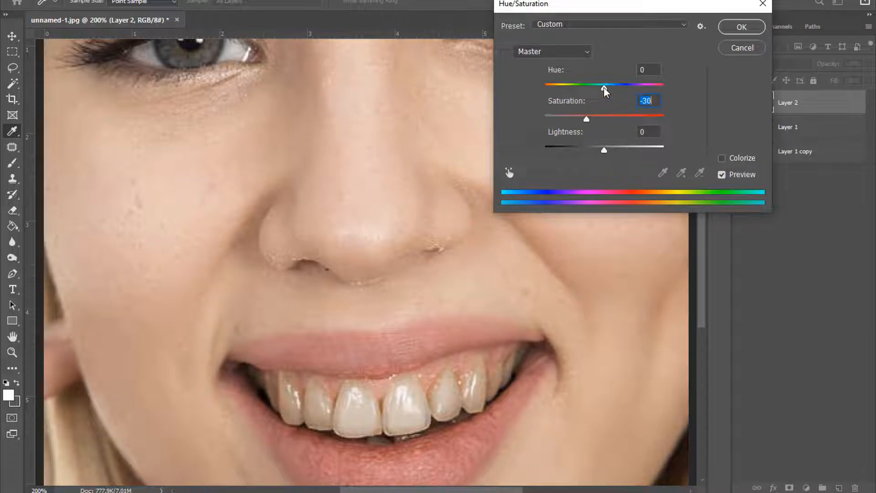
left_click_drag(604, 86, 600, 87)
left_click(728, 29)
key("b")
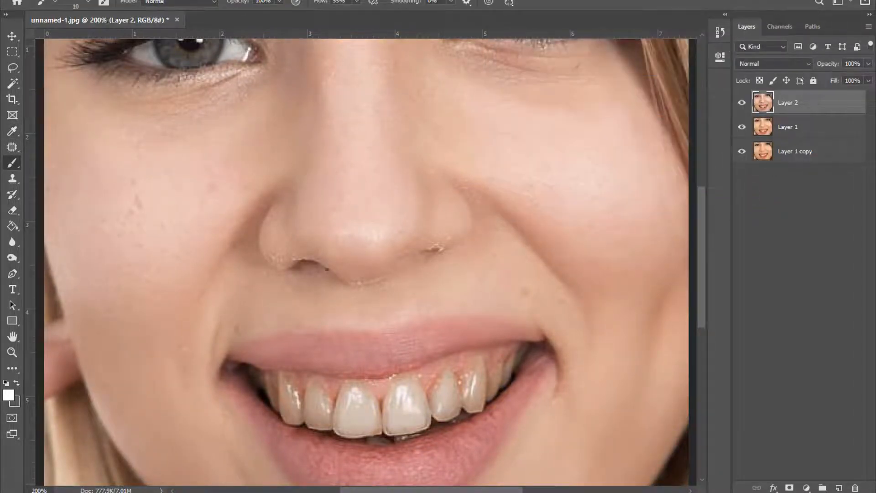
Raise the stamped layer's brightness to 12 with Brightness/Contrast and hide the layer with an inverted black mask
left_click(86, 1)
mouse_move(87, 11)
left_click(230, 6)
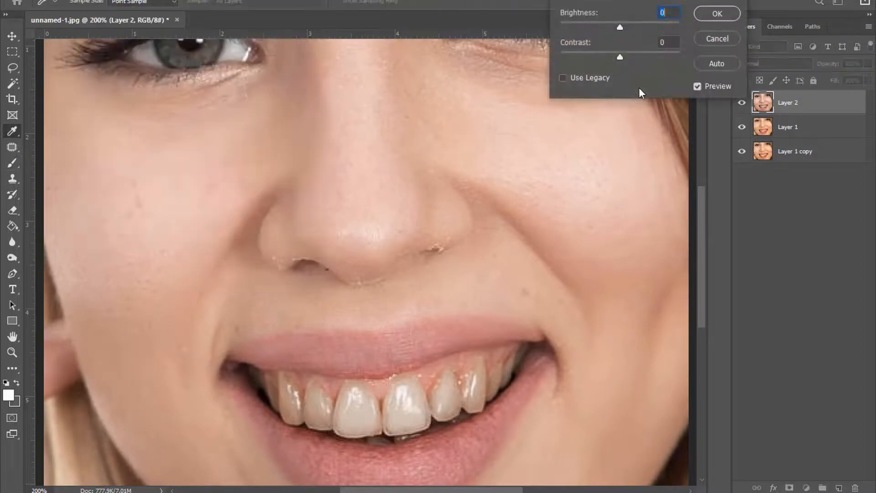
left_click(625, 27)
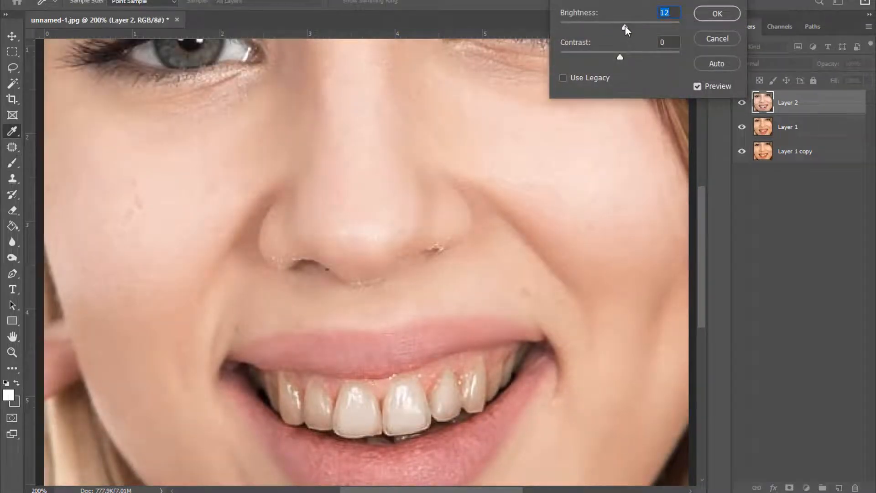
left_click(712, 14)
left_click(789, 488)
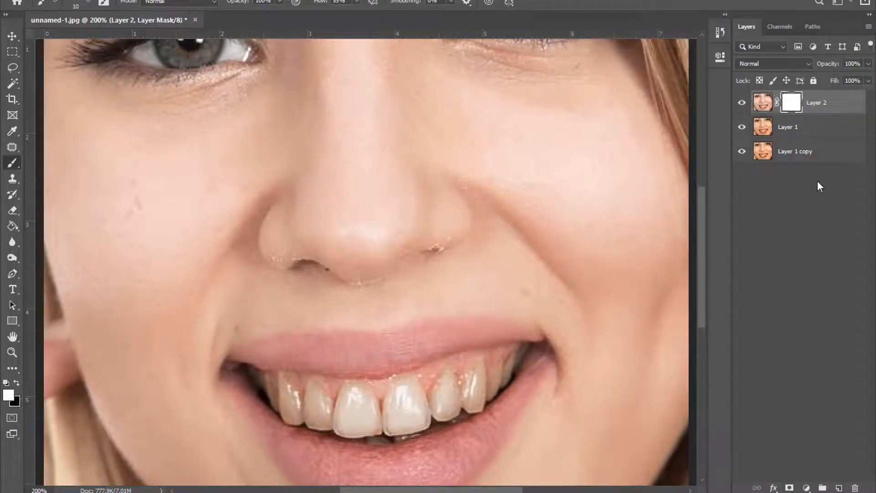
key("ctrl+i")
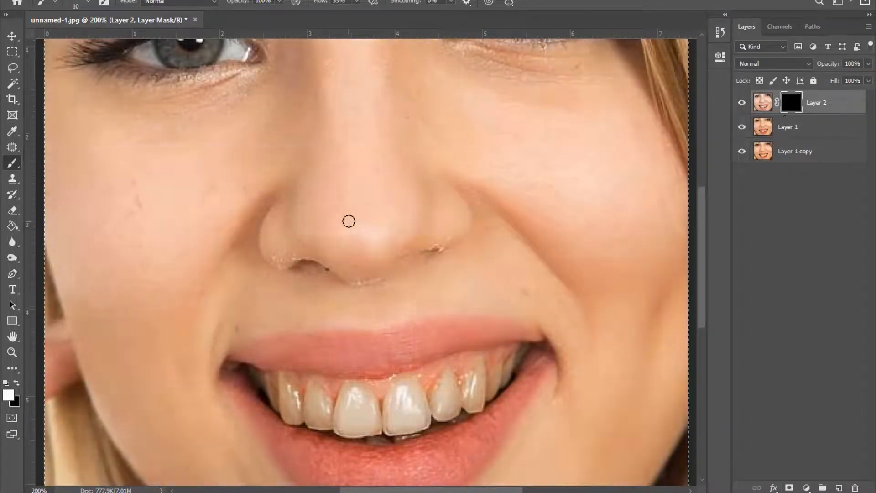
Paint white on the top layer's mask with a size 15 brush over the left front tooth and the teeth left of it
scroll(201, 202, "down", 2)
scroll(201, 202, "down", 2)
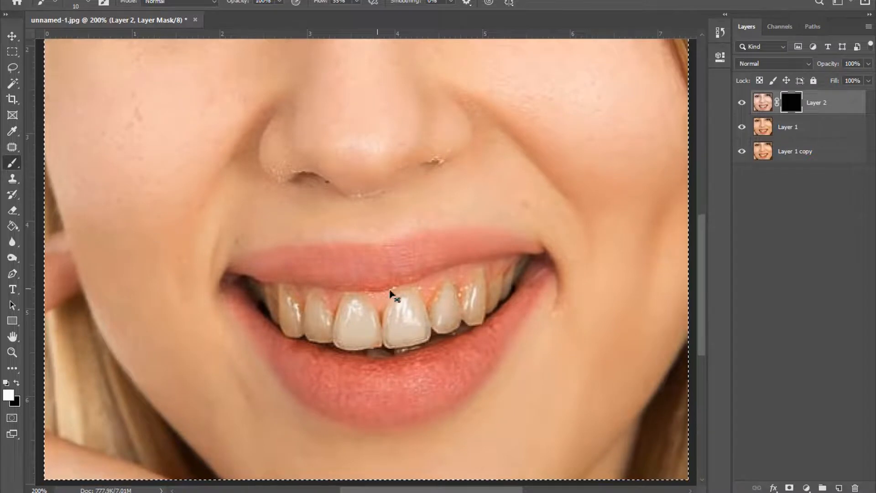
key("ctrl+plus")
scroll(381, 305, "down", 2)
key("bracketright")
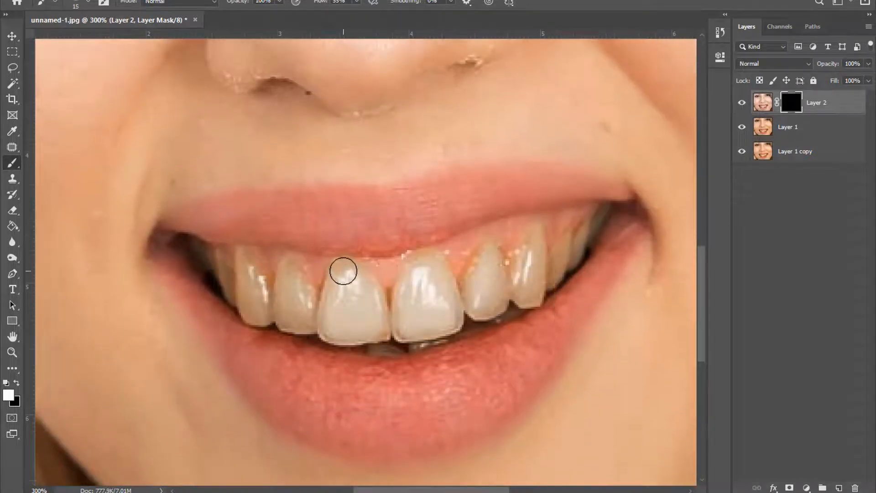
mouse_move(343, 271)
left_mouse_down()
mouse_move(378, 329)
mouse_move(326, 326)
mouse_move(343, 275)
mouse_move(320, 324)
mouse_move(309, 326)
mouse_move(307, 291)
mouse_move(291, 262)
mouse_move(281, 305)
mouse_move(288, 325)
mouse_move(307, 319)
mouse_move(291, 290)
mouse_move(290, 323)
mouse_move(311, 327)
mouse_move(292, 257)
mouse_move(268, 316)
left_mouse_up()
Paint white on Layer 2's mask over the right front tooth and the teeth right of it with a size 9–10 brush
key("bracketleft")
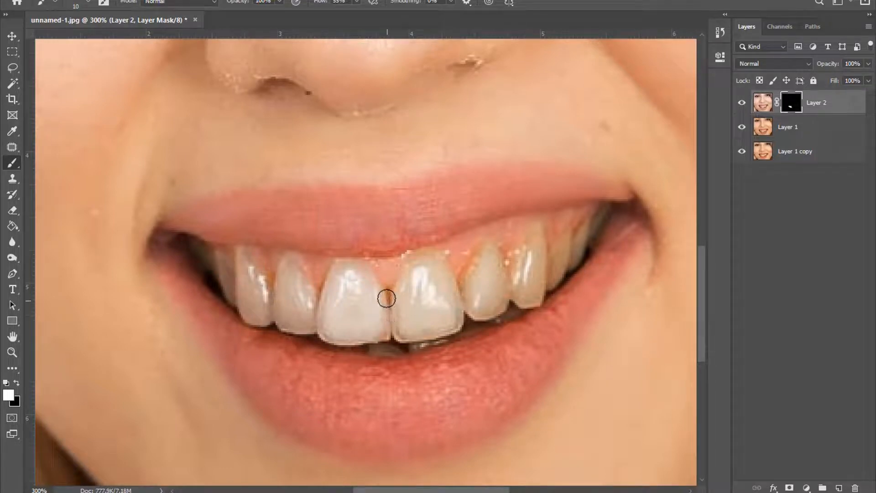
mouse_move(404, 279)
left_mouse_down()
mouse_move(436, 264)
mouse_move(451, 299)
mouse_move(448, 327)
mouse_move(382, 333)
mouse_move(419, 318)
mouse_move(423, 276)
mouse_move(394, 325)
mouse_move(424, 308)
mouse_move(452, 310)
mouse_move(487, 250)
mouse_move(499, 282)
left_mouse_up()
mouse_move(466, 312)
left_mouse_down()
mouse_move(514, 298)
mouse_move(524, 246)
left_mouse_up()
key("bracketleft")
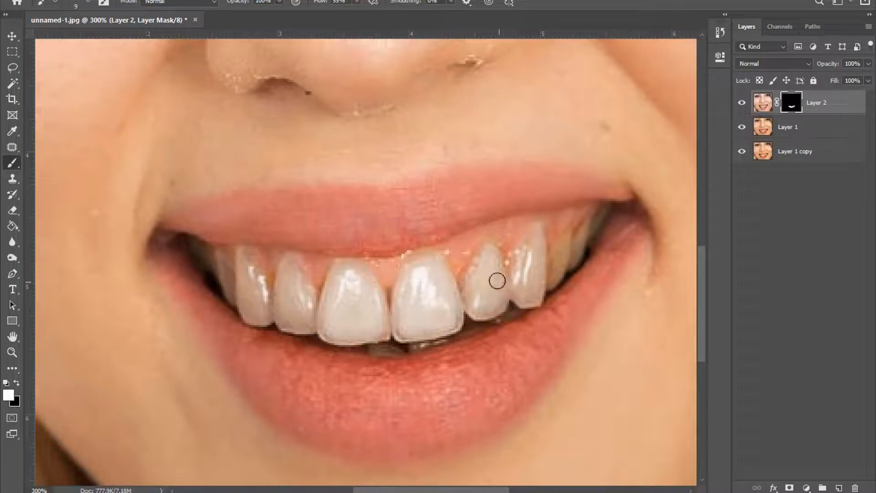
key("bracketright")
key("bracketright")
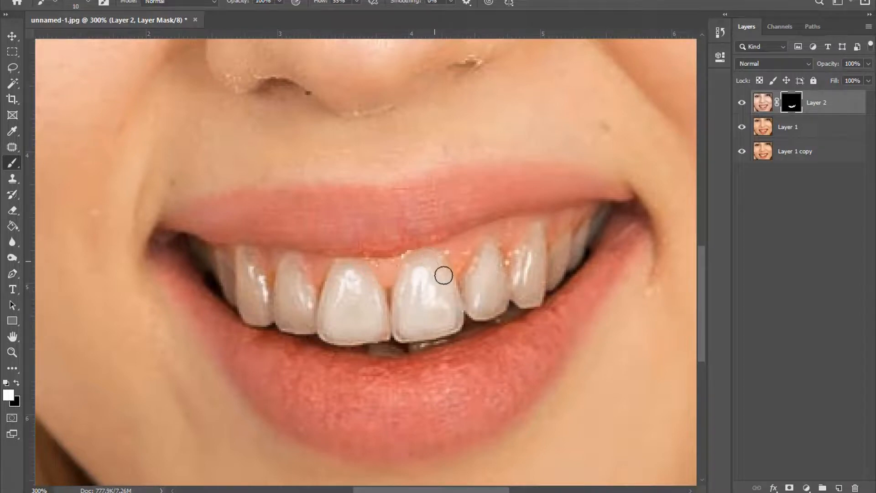
key("bracketright")
Compare the teeth before and after by toggling the visibility of Layer 2
key("ctrl+minus")
key("ctrl+minus")
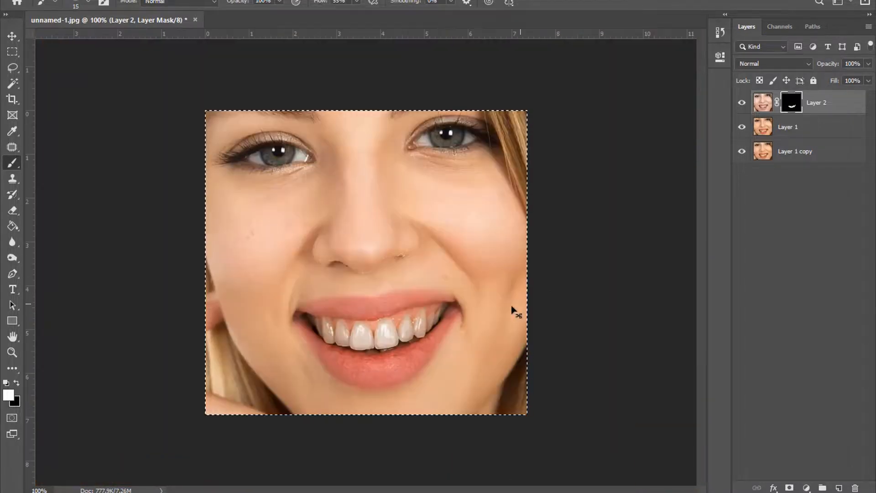
key("ctrl+plus")
scroll(640, 256, "down", 3)
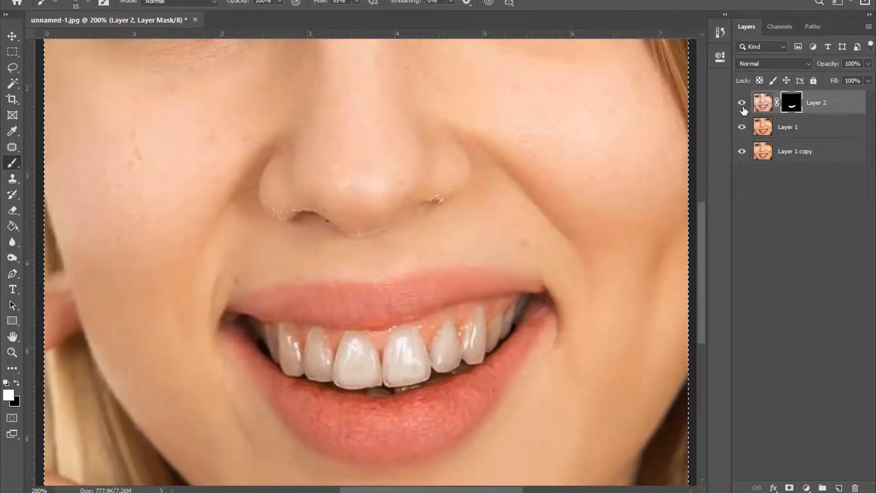
left_click(742, 103)
left_click(742, 103)
key("ctrl+minus")
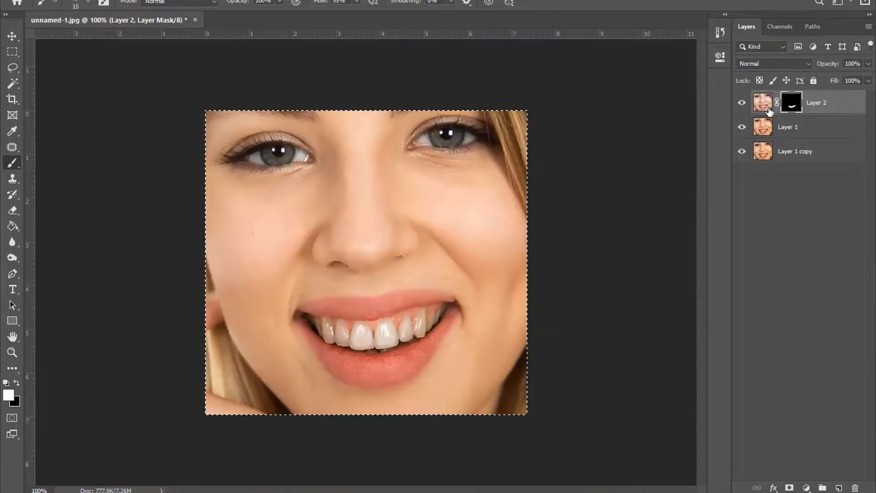
Brighten Layer 2's image with a Curves adjustment, moving a midtone point to input 123 and output 132
left_click(763, 104)
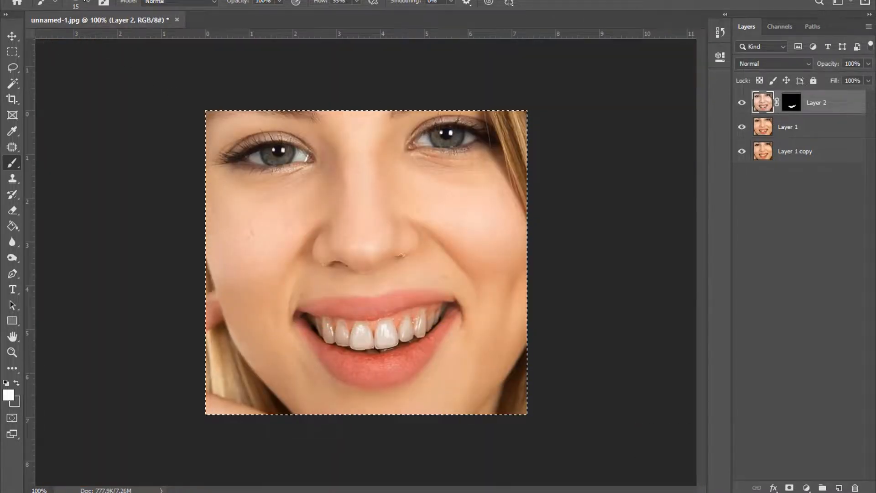
left_click(77, 1)
mouse_move(97, 12)
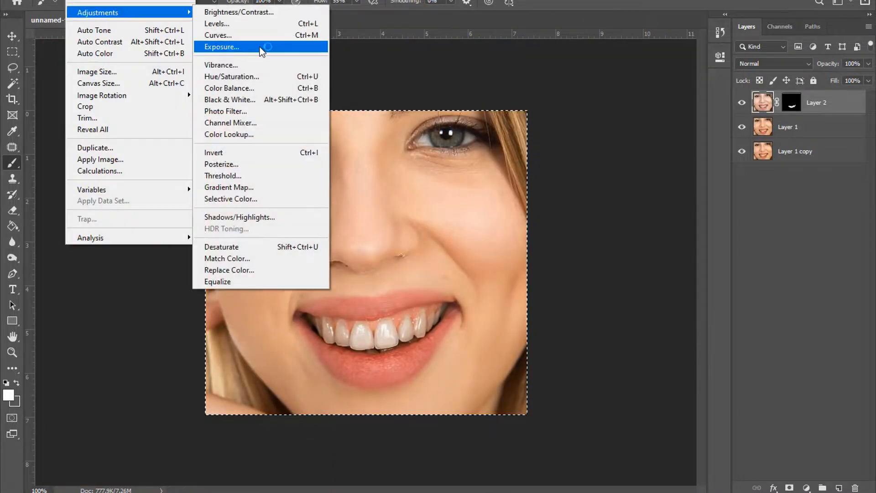
left_click(236, 39)
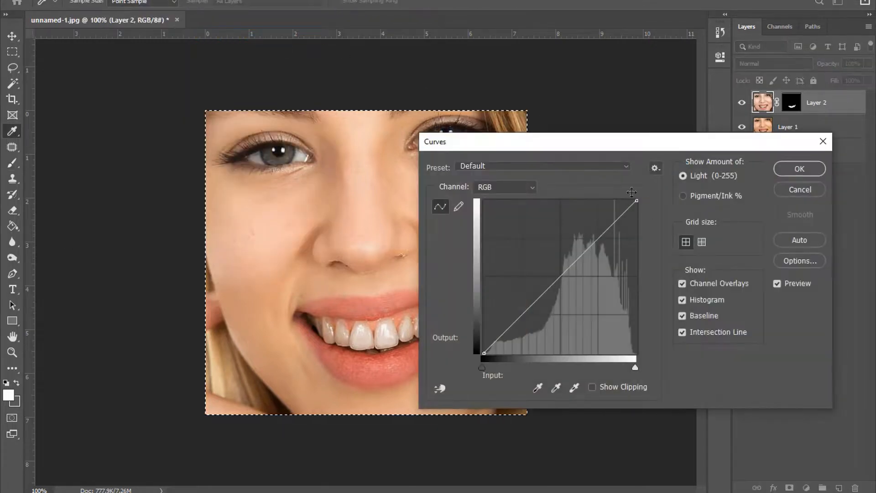
left_click_drag(639, 141, 754, 94)
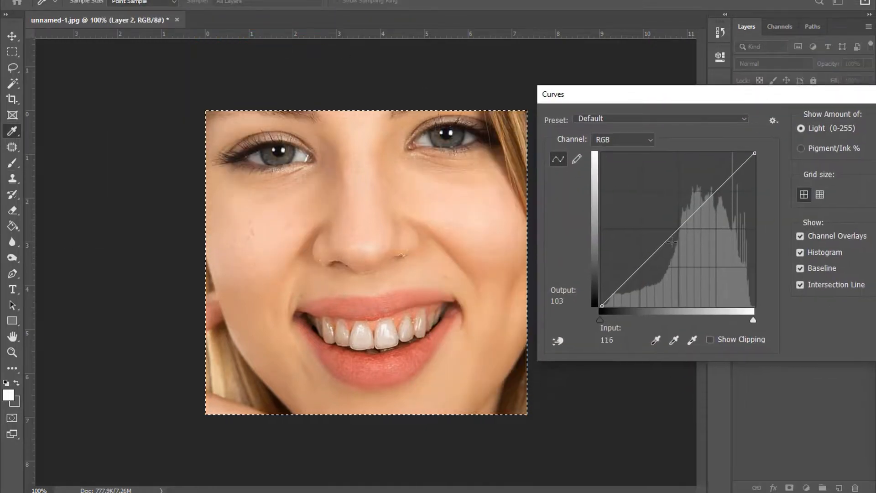
left_click(676, 230)
left_click_drag(676, 229, 675, 226)
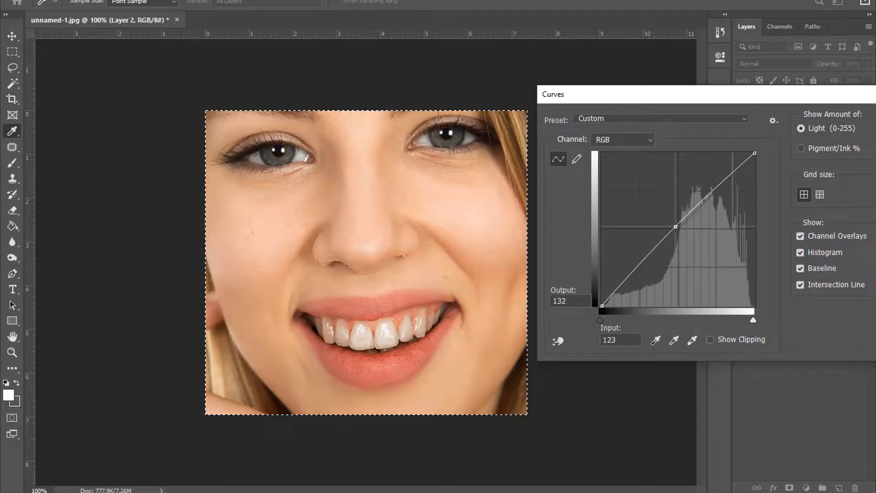
left_click_drag(802, 96, 518, 101)
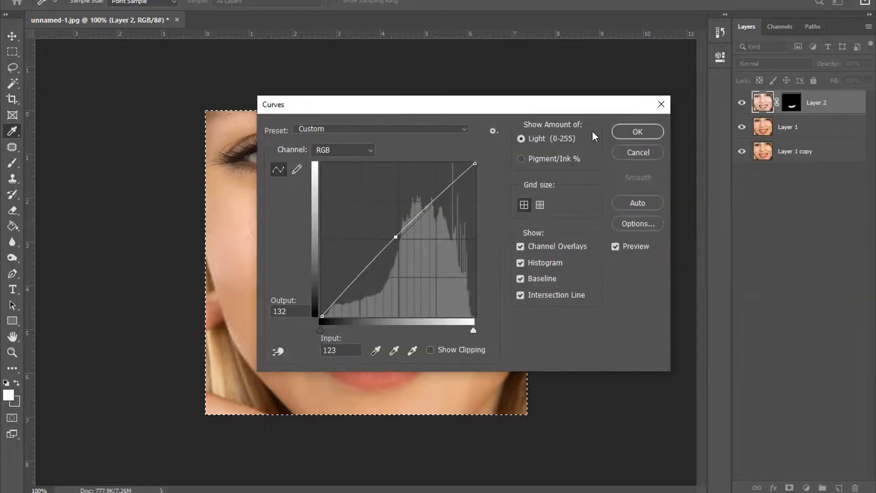
left_click(635, 131)
Try painting white on Layer 2's image over the front teeth with a size 8 brush, and undo the stroke
key("ctrl+plus")
key("ctrl+plus")
scroll(493, 273, "down", 5)
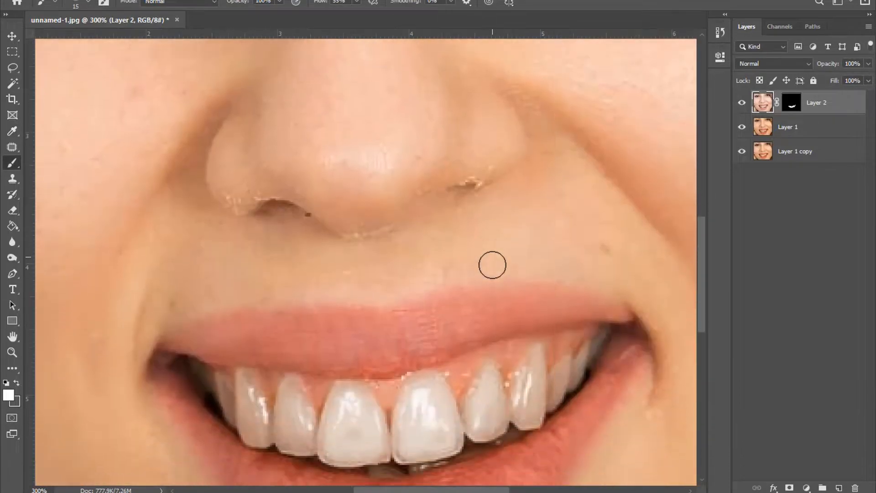
scroll(698, 268, "down", 4)
key("bracketleft")
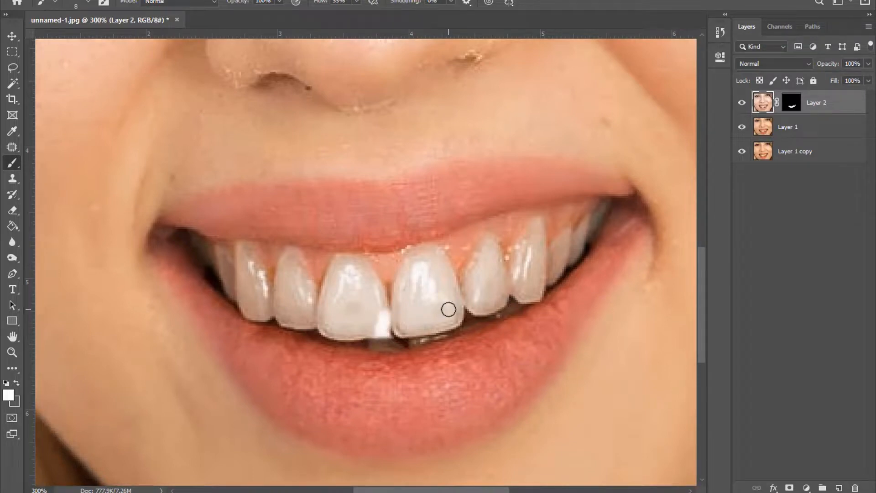
key("ctrl+z")
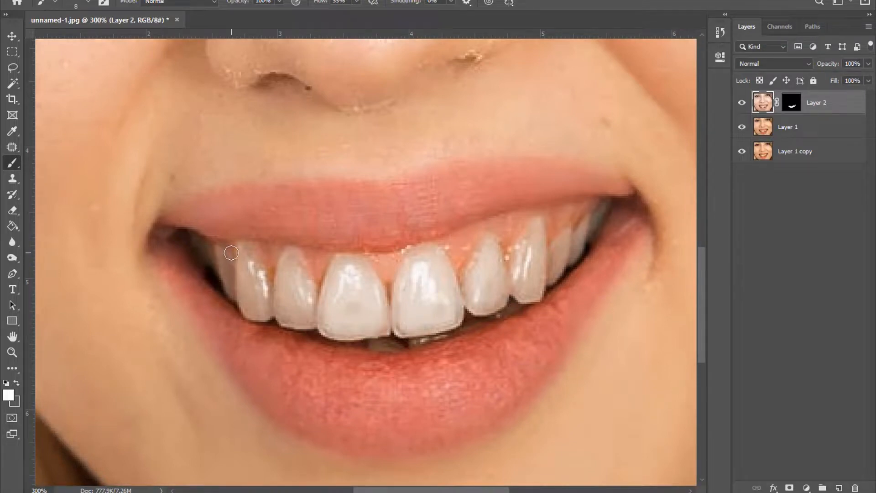
Target Layer 2's mask and refine the white paint along the teeth's edges with a size 3 brush
left_click(791, 103)
scroll(448, 319, "down", 1)
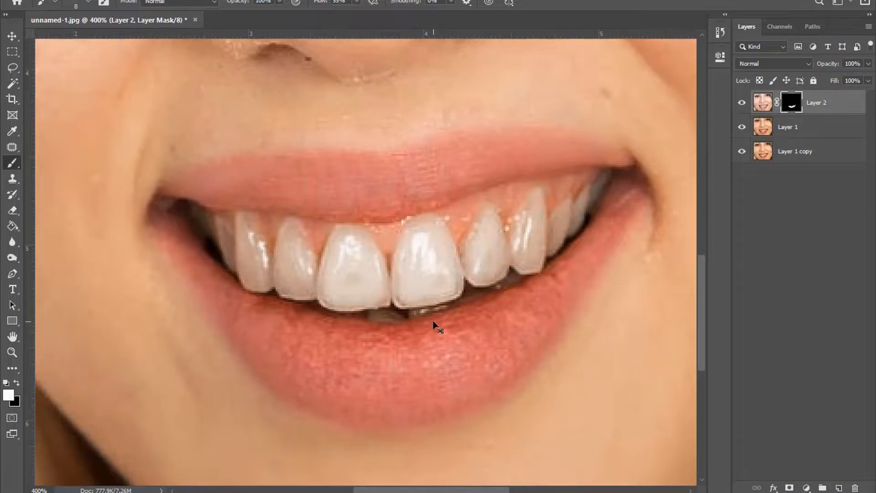
key("ctrl+plus")
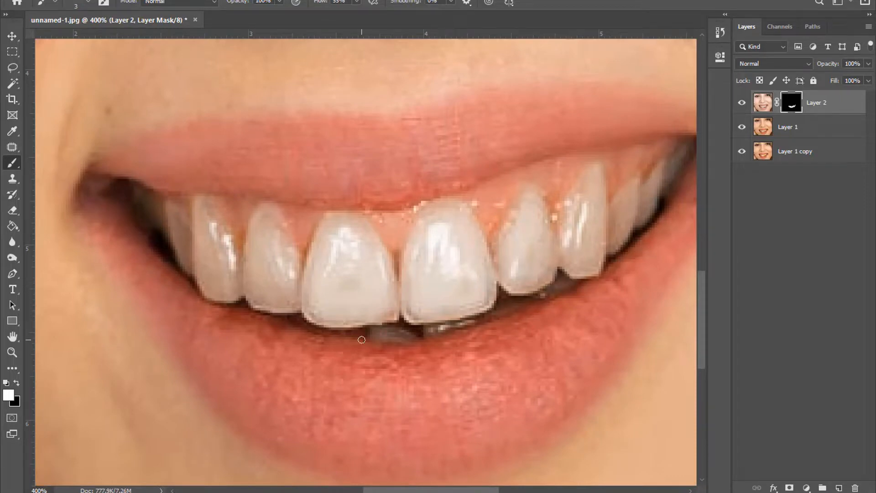
View the whole face and toggle Layer 2's visibility to compare the tooth colour before and after
key("ctrl+minus")
key("ctrl+minus")
key("ctrl+minus")
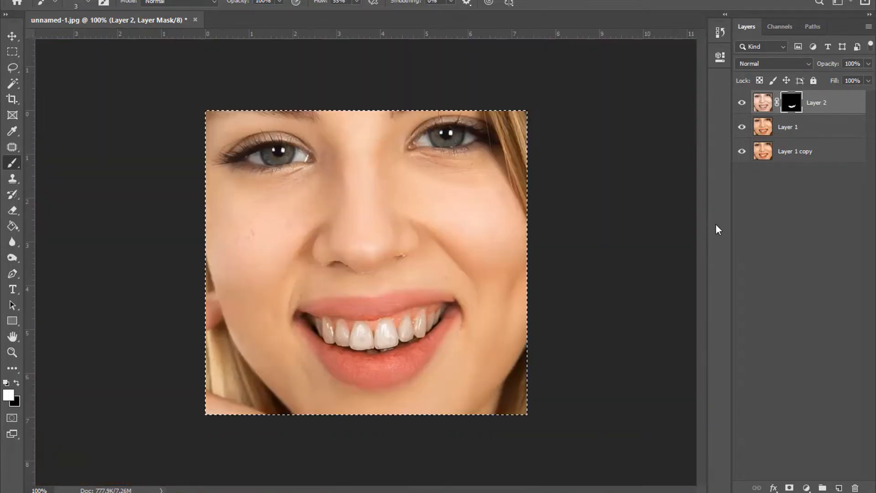
left_click(742, 103)
left_click(741, 104)
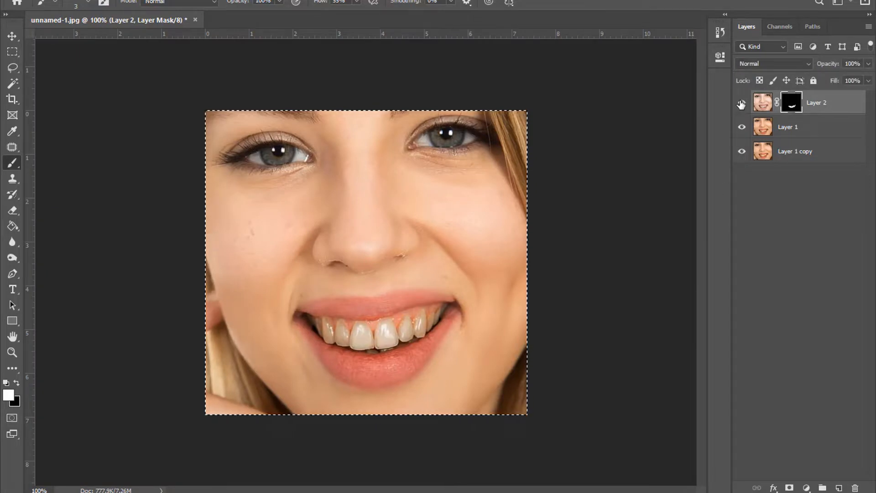
left_click(742, 104)
left_click(741, 104)
Paint white on Layer 2's mask over the front teeth with a size 20 brush and the neighbouring teeth at size 15
key("ctrl+plus")
scroll(516, 242, "down", 2)
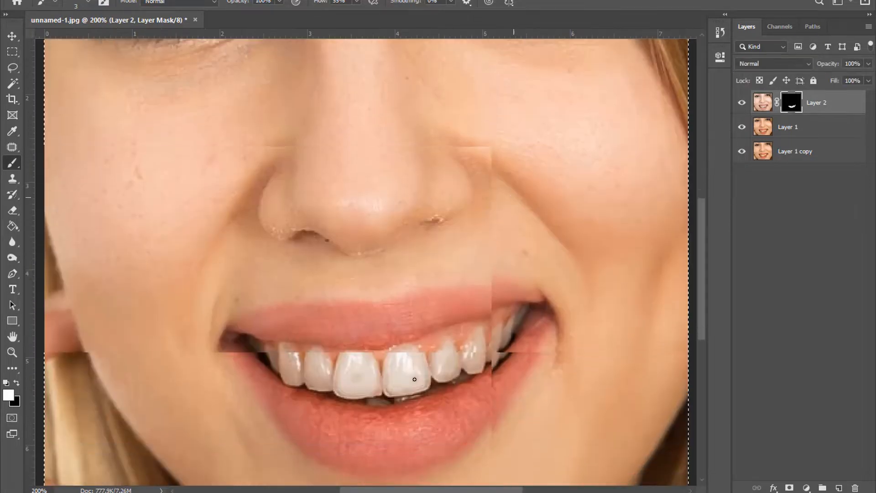
key("bracketright")
key("bracketright")
key("bracketright")
key("bracketright")
key("bracketright")
key("bracketright")
key("bracketright")
key("bracketright")
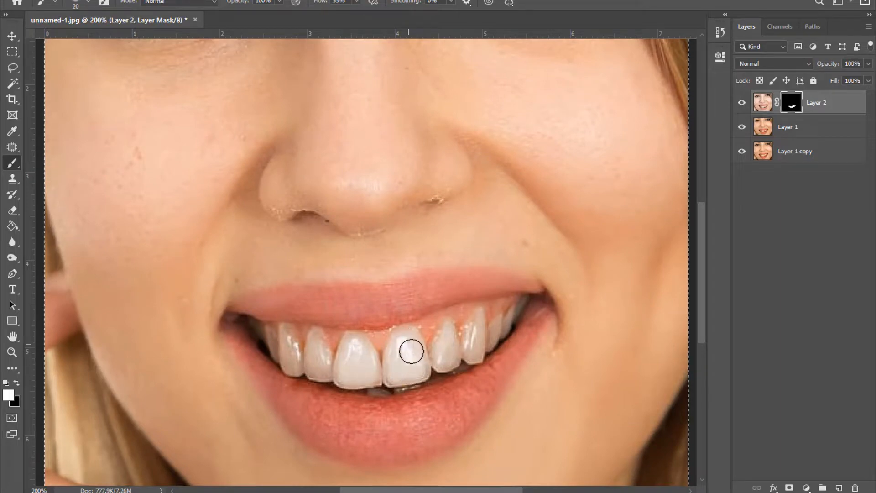
key("bracketleft")
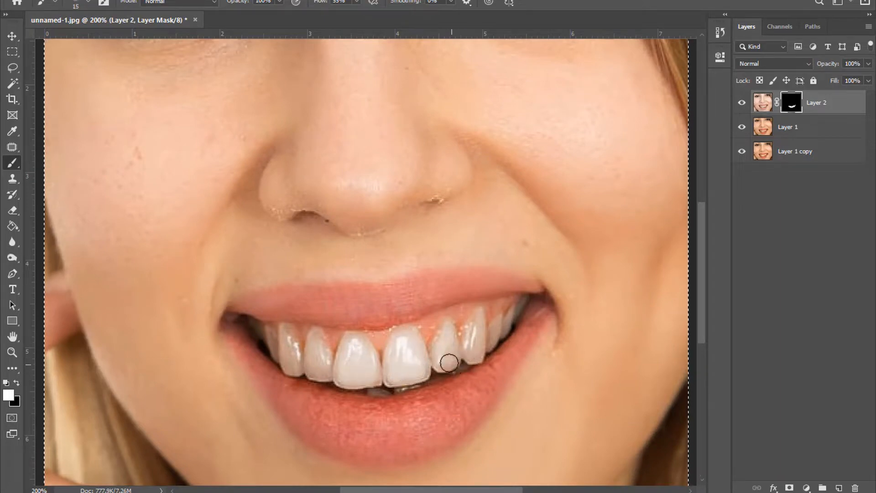
Load Layer 2's mask as a selection to touch up the canine highlights with a size 10 brush, and clear the selection
left_click(791, 106, "ctrl")
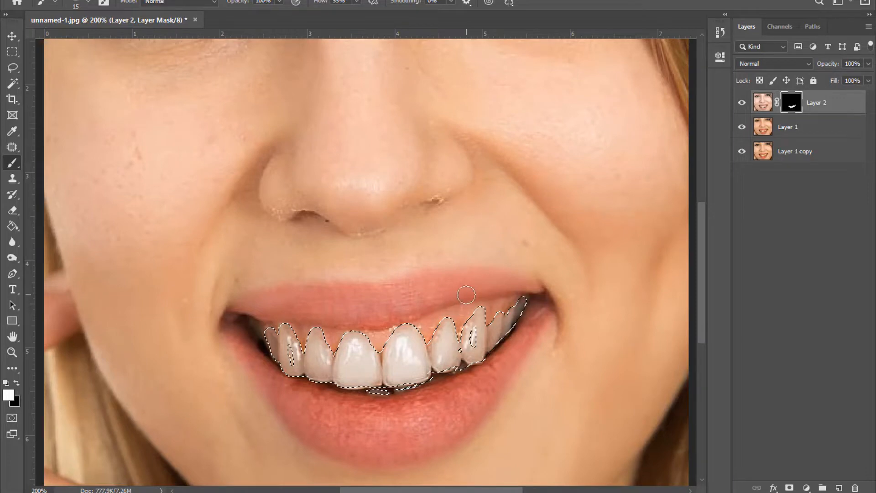
scroll(466, 295, "down", 2)
key("bracketleft")
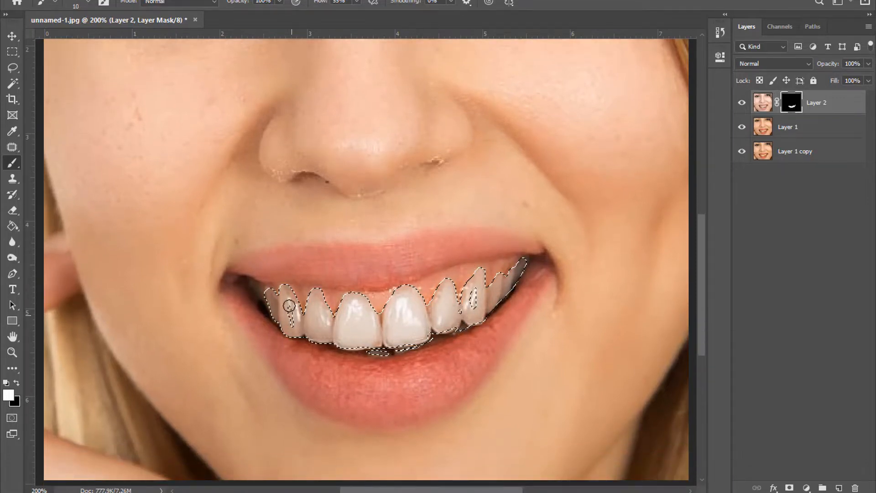
left_click(12, 51)
left_click(246, 163)
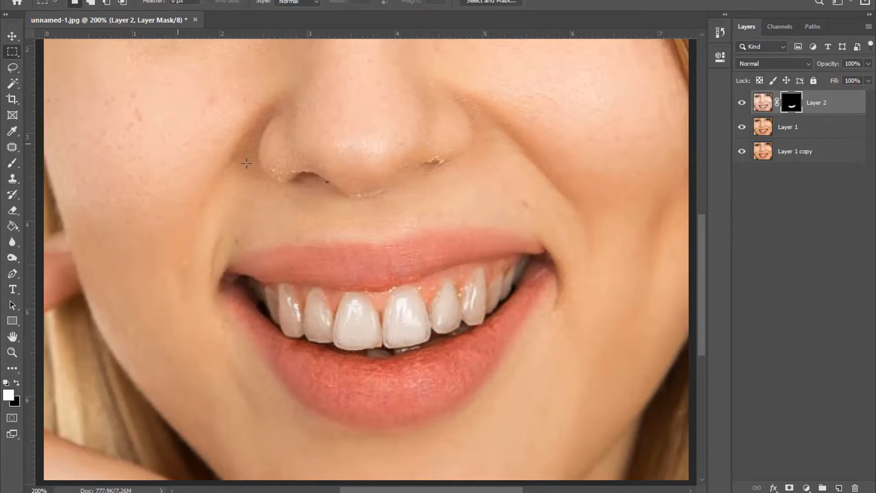
left_click(790, 107, "ctrl")
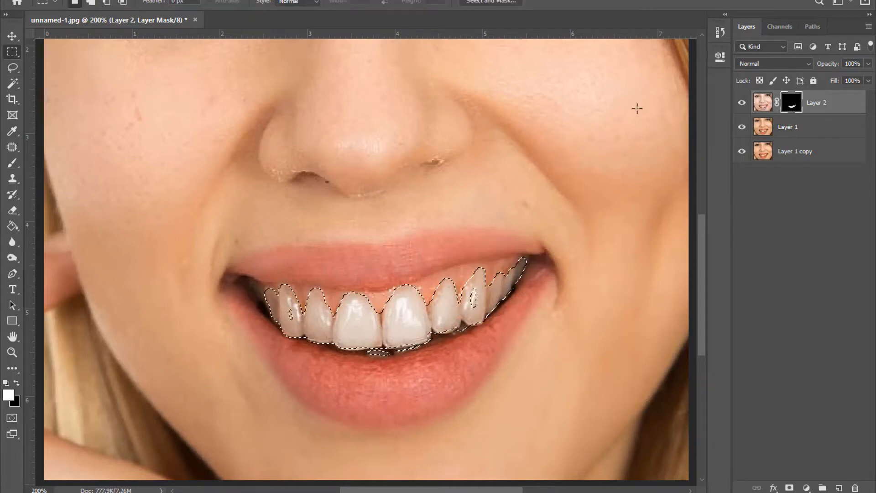
left_click(132, 92)
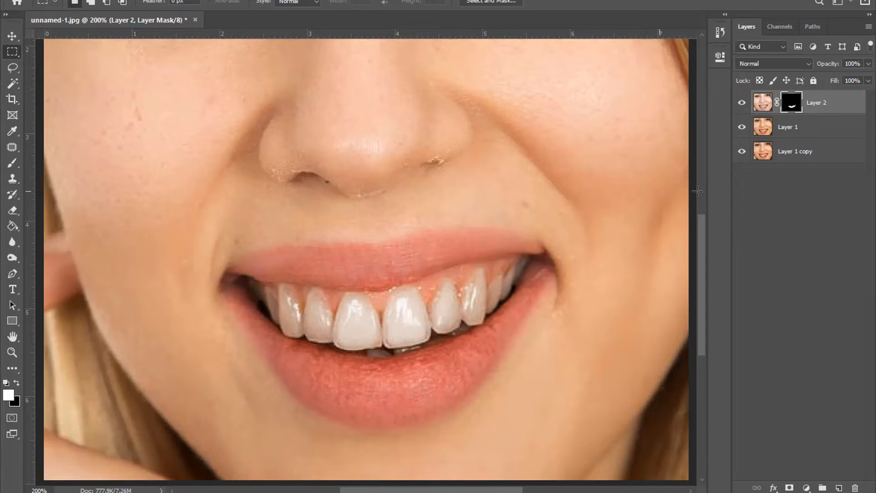
Merge Layer 2 and Layer 1 into a single layer above Layer 1 copy
left_click(791, 132, "shift")
right_click(791, 133)
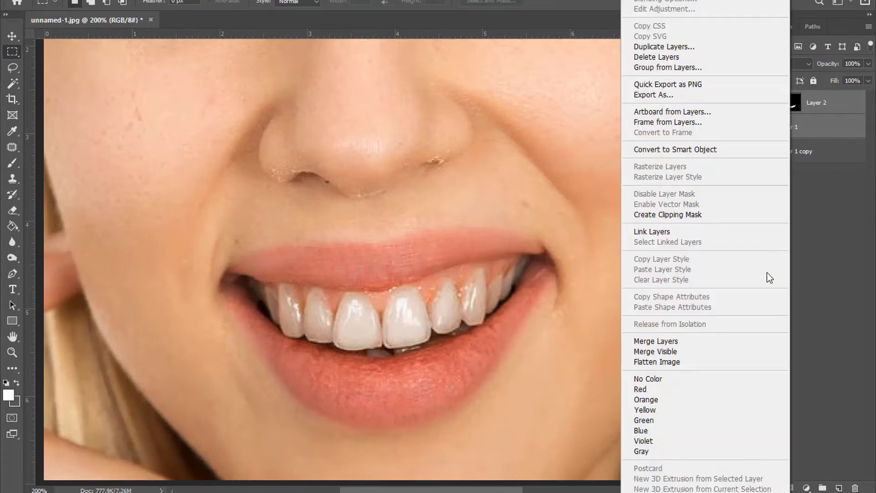
left_click(667, 341)
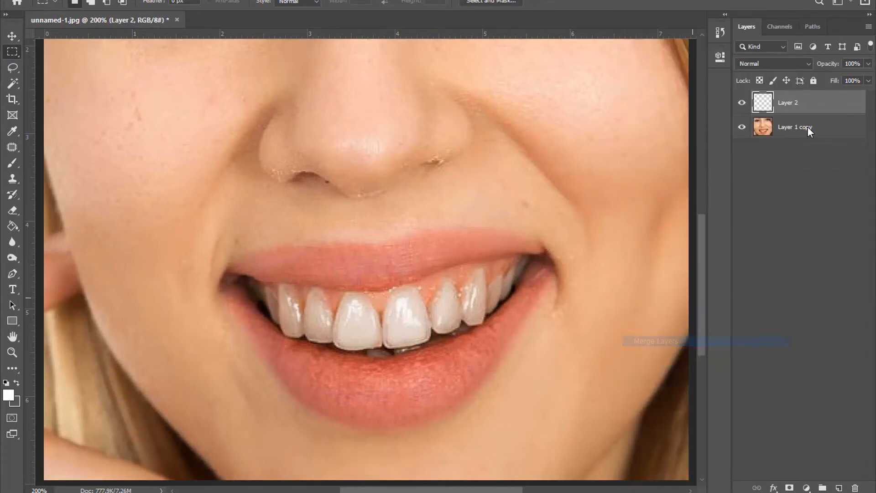
Toggle the merged layer's visibility to compare the whitened teeth with the original photo
left_click(741, 103)
left_click(742, 104)
left_click(742, 104)
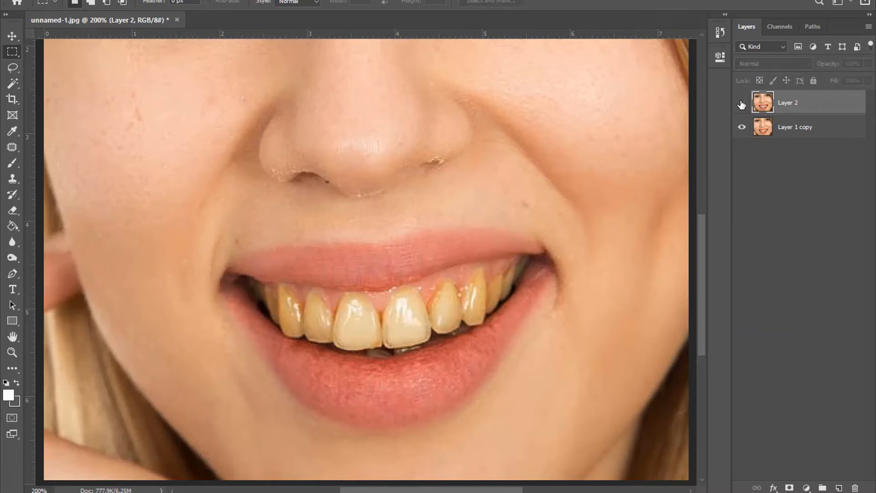
left_click(741, 104)
key("ctrl+minus")
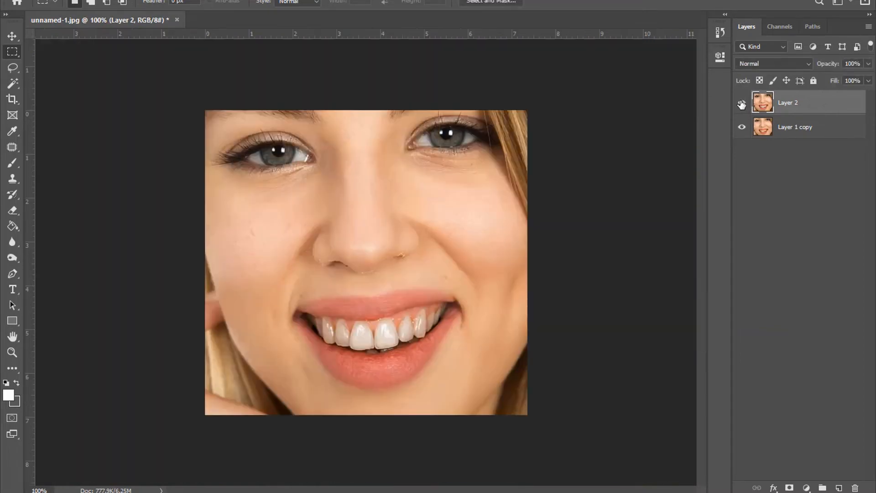